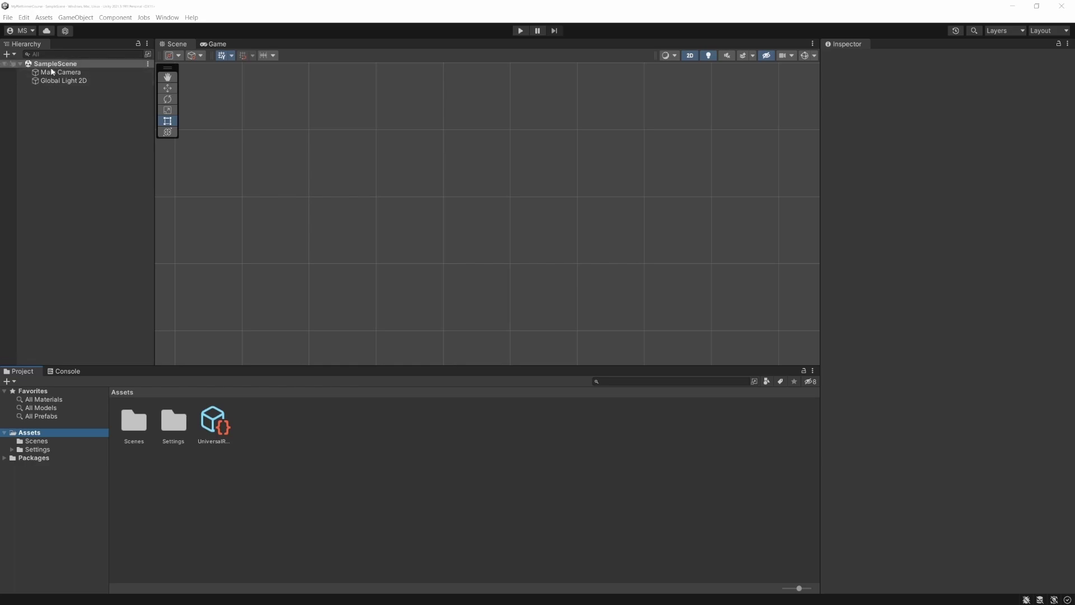
Collapse and re-expand SampleScene in the Hierarchy to show its Main Camera and Global Light 2D
left_click(21, 64)
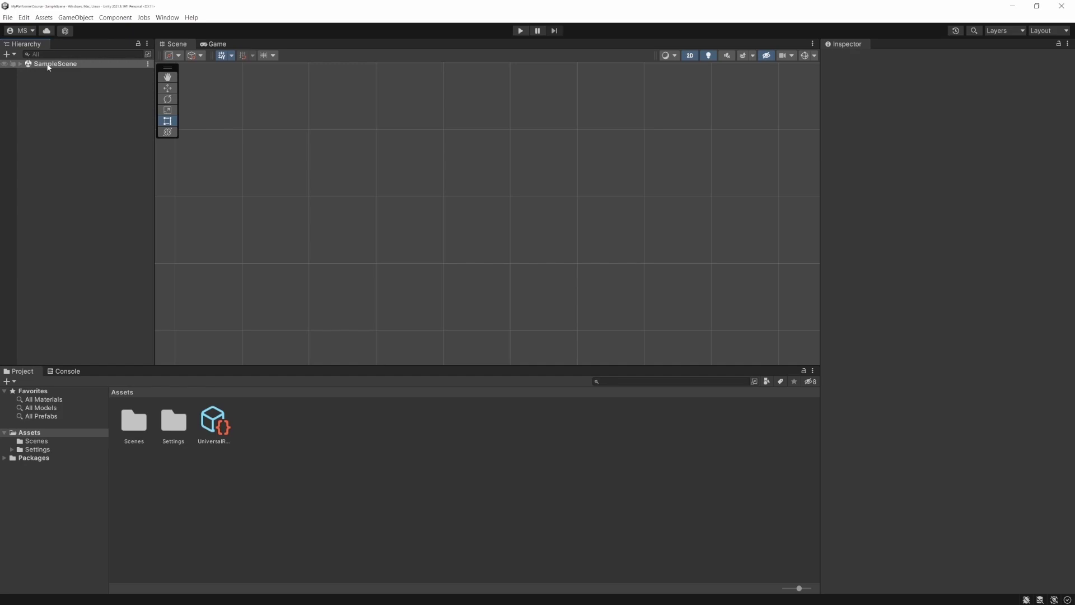
left_click(21, 64)
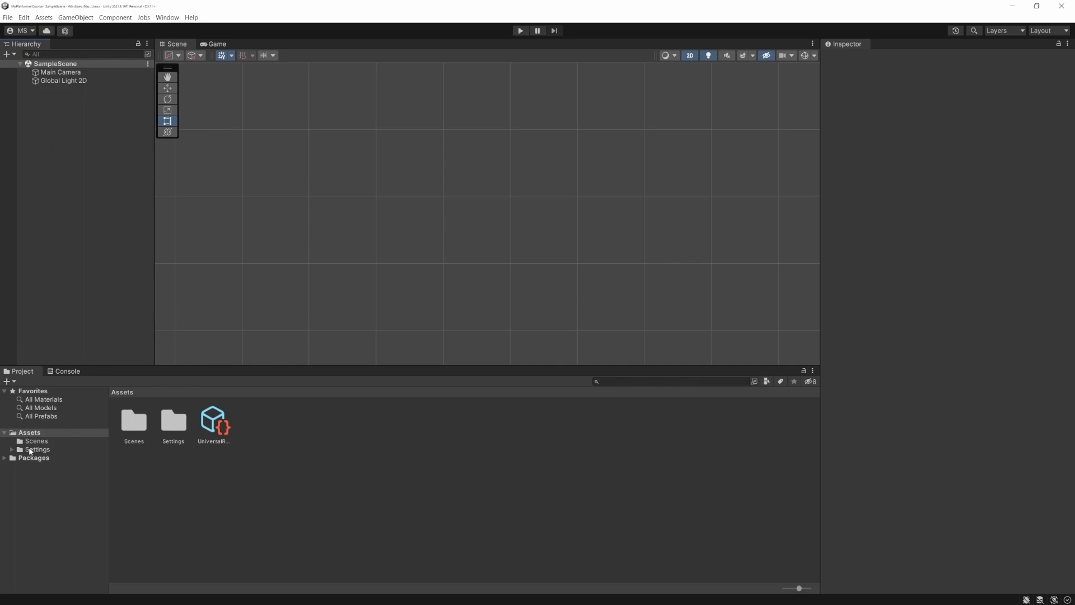
Add a new scene asset named Sandbox (Sandbox.unity) to the Assets folder
right_click(263, 442)
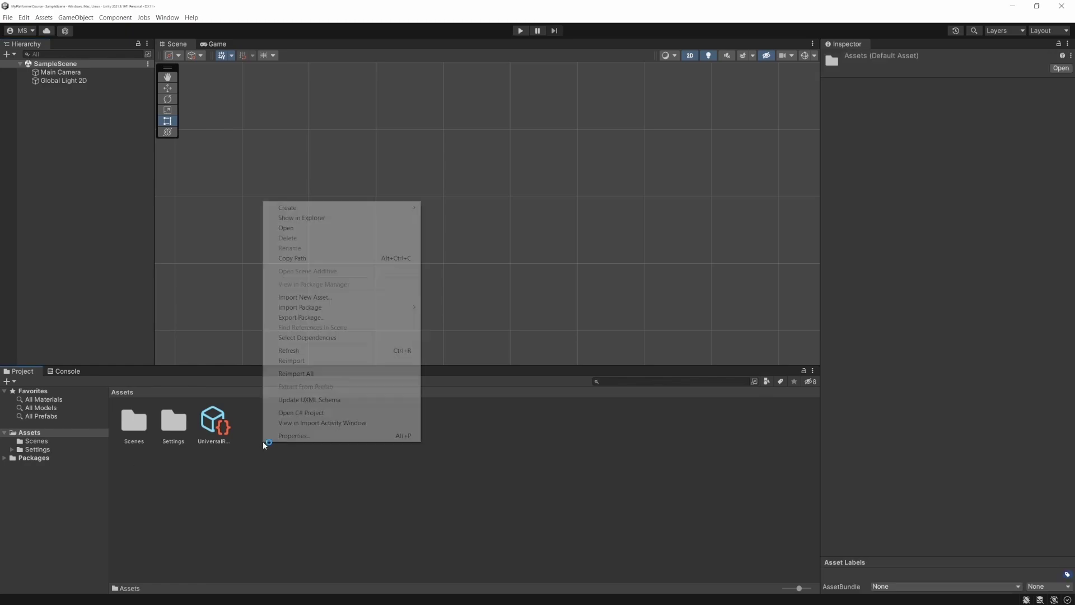
mouse_move(325, 208)
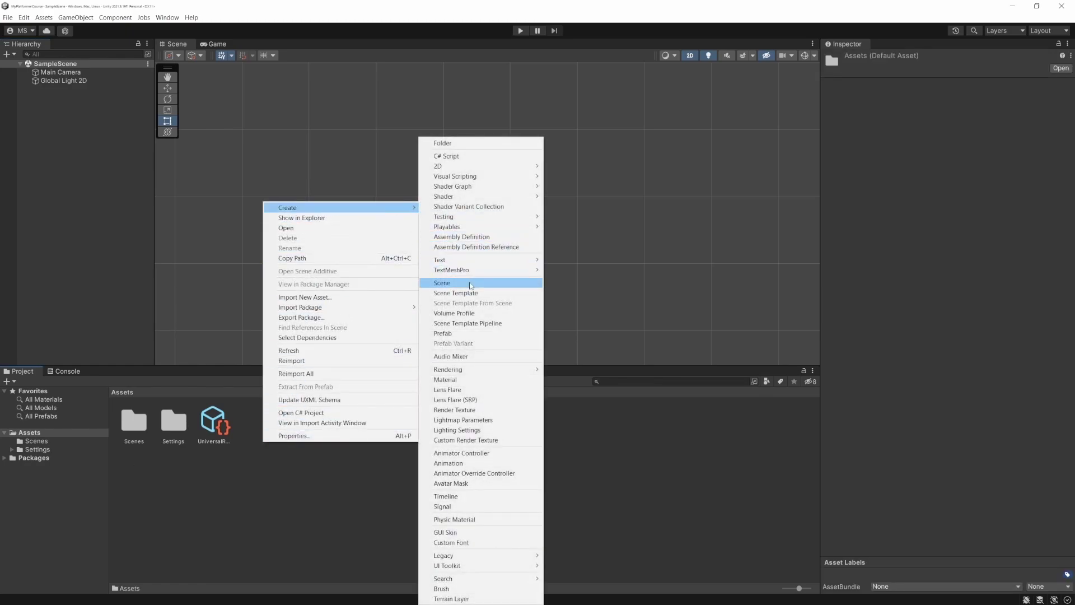
left_click(470, 283)
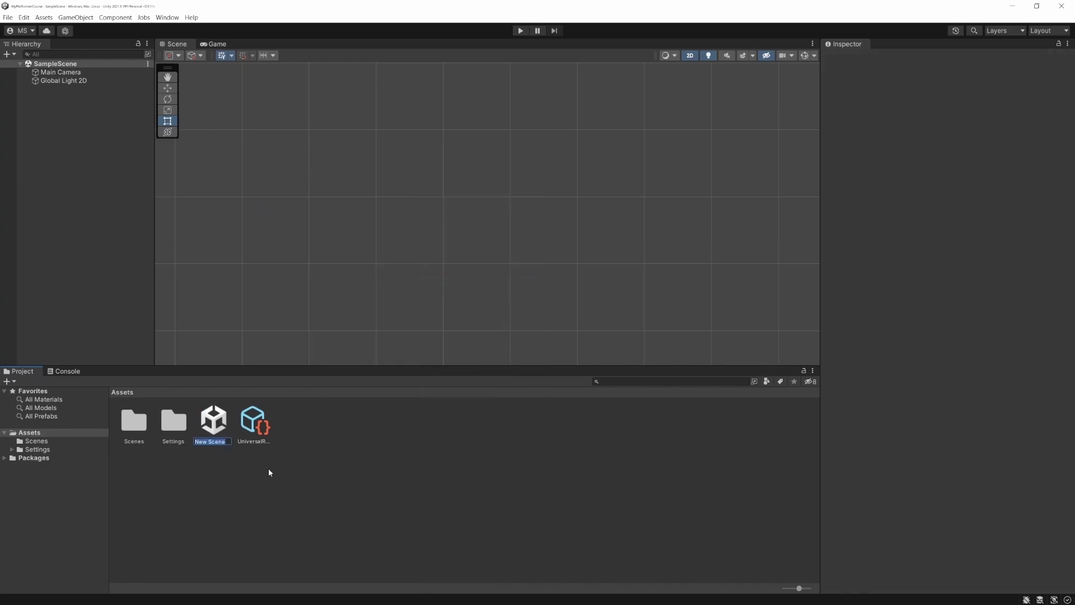
type("Sandbox")
key("Return")
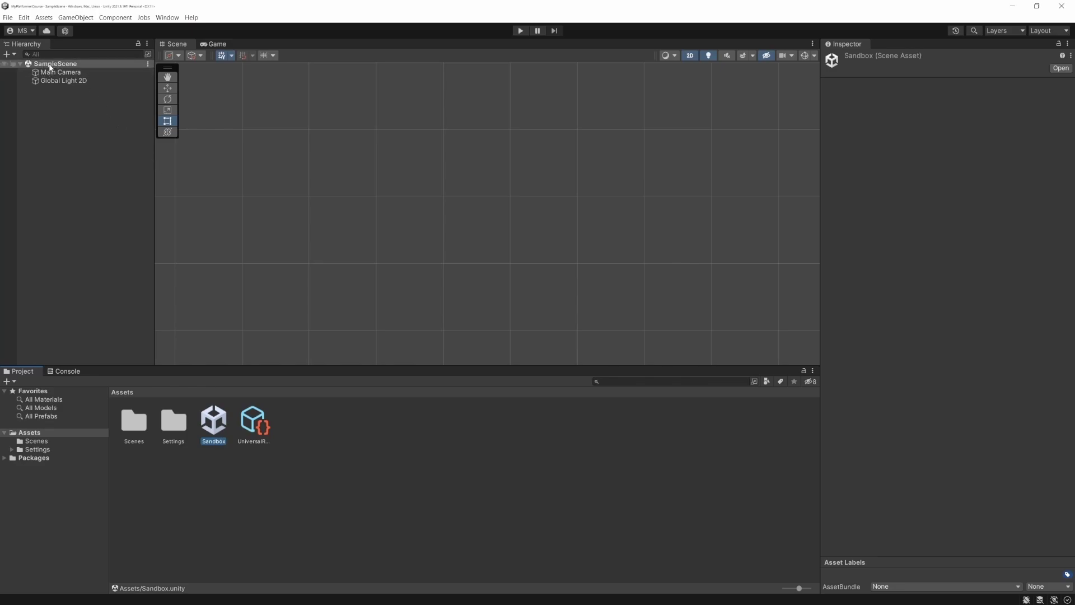
Open the Sandbox scene and toggle between Game and Scene views, ending on Scene
double_click(222, 425)
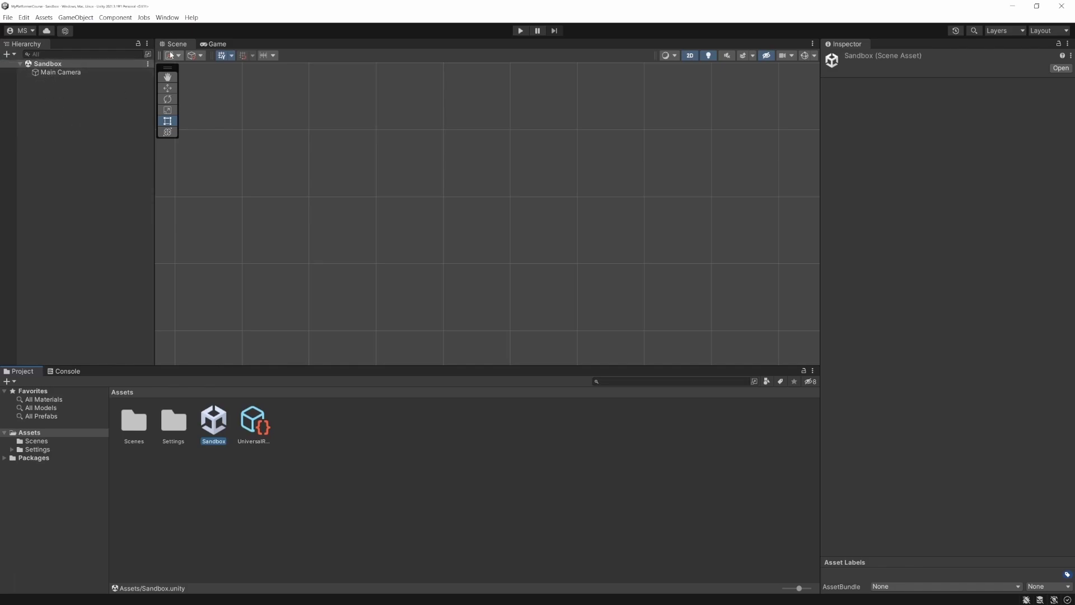
left_click(215, 44)
left_click(180, 44)
left_click(215, 45)
left_click(181, 43)
Create a new folder named Sprites in Assets
right_click(317, 441)
mouse_move(392, 207)
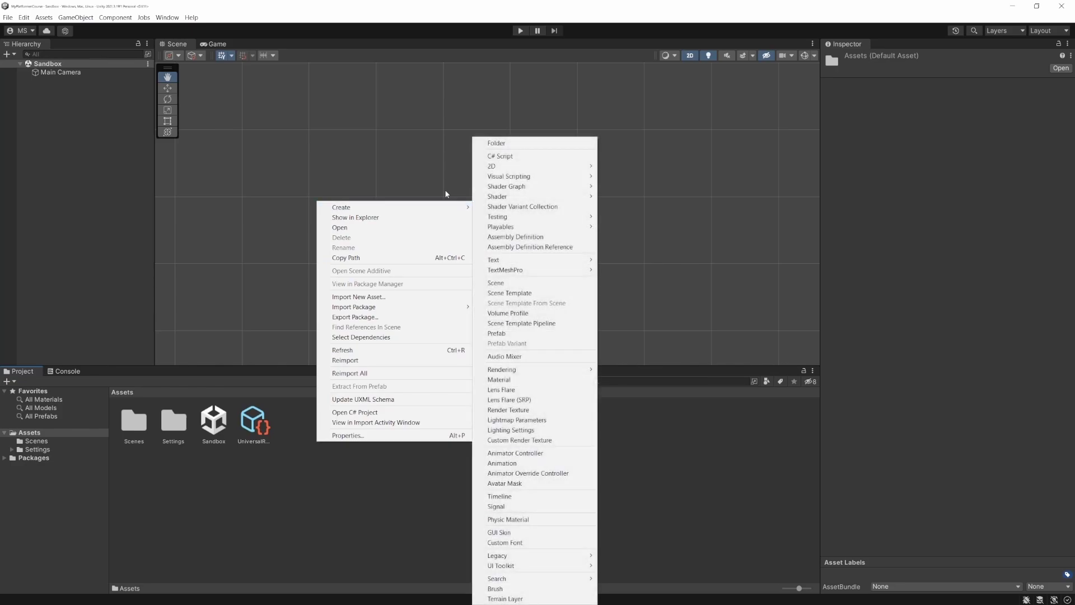
left_click(508, 143)
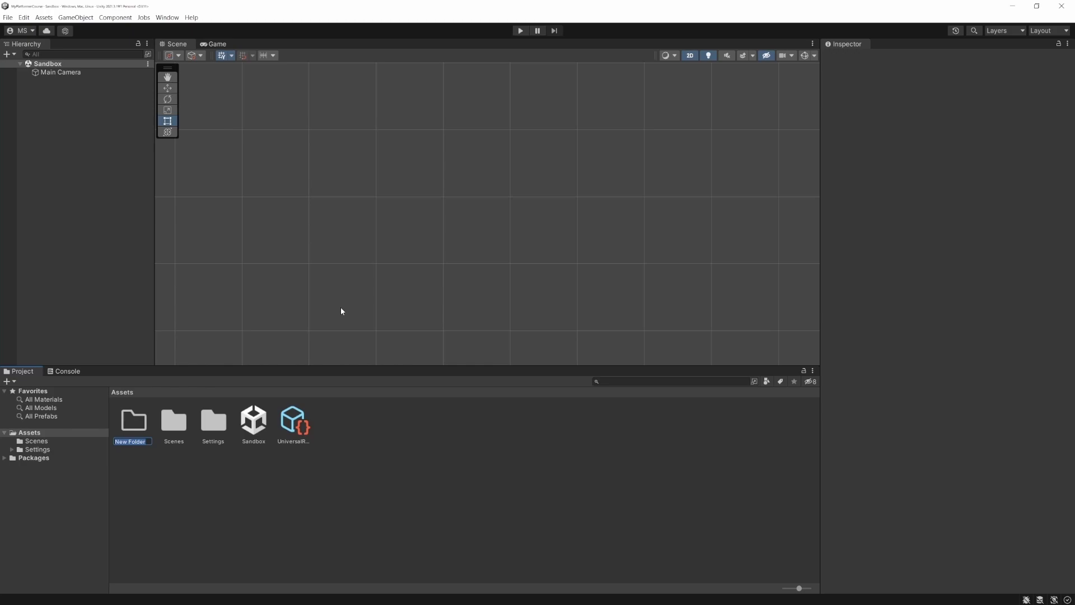
type("Sprites")
key("Return")
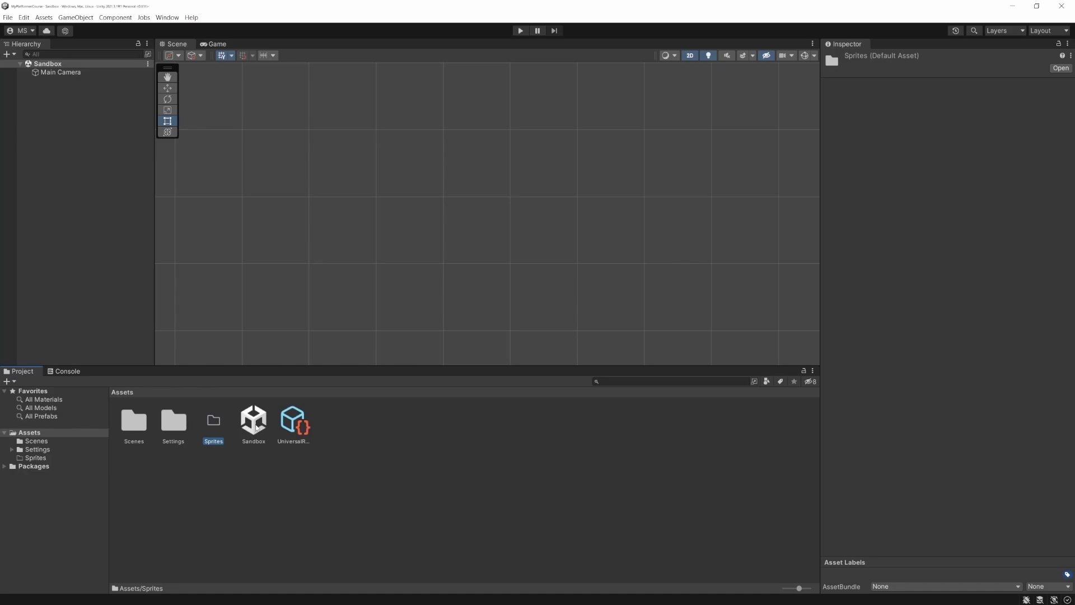
Move the Sandbox scene into the Scenes folder and show that folder's contents
left_click(258, 427)
left_click_drag(257, 427, 133, 432)
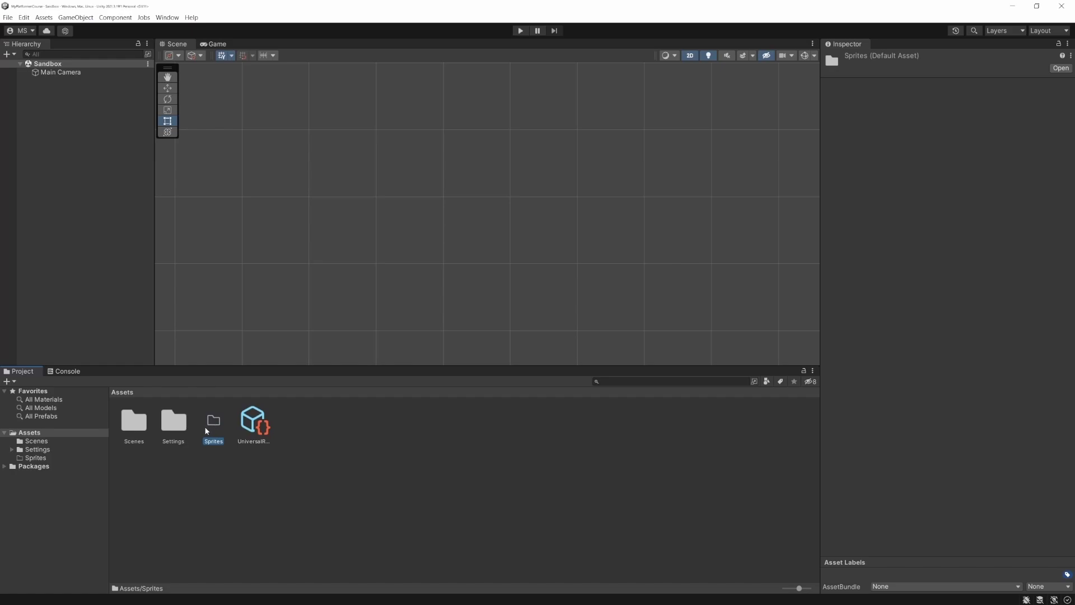
left_click(38, 443)
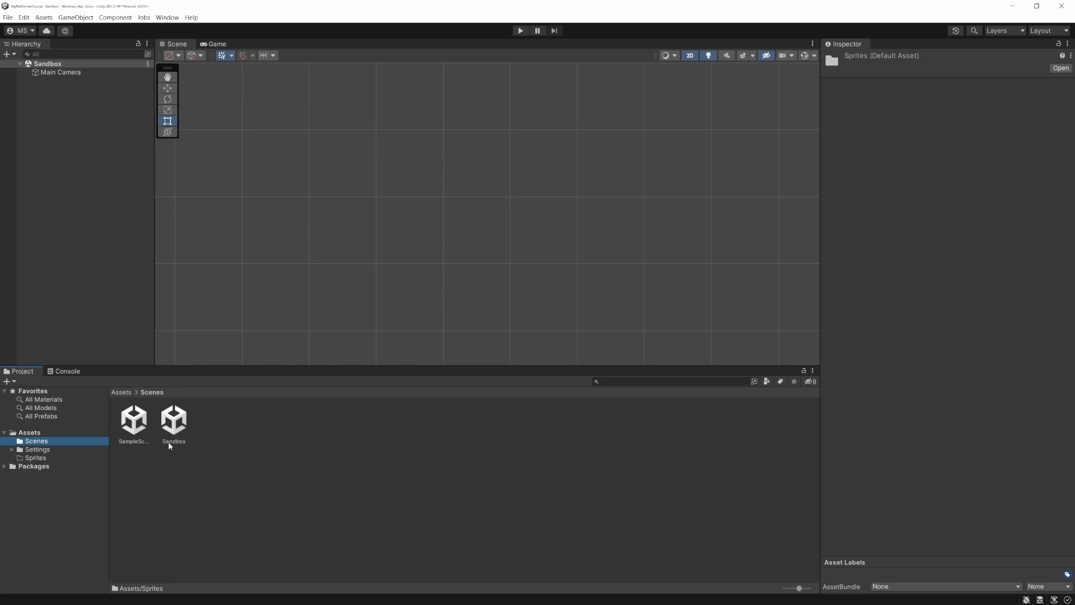
Open SampleScene, add a triangle sprite named 'r' and scale it to about 14.866
double_click(136, 432)
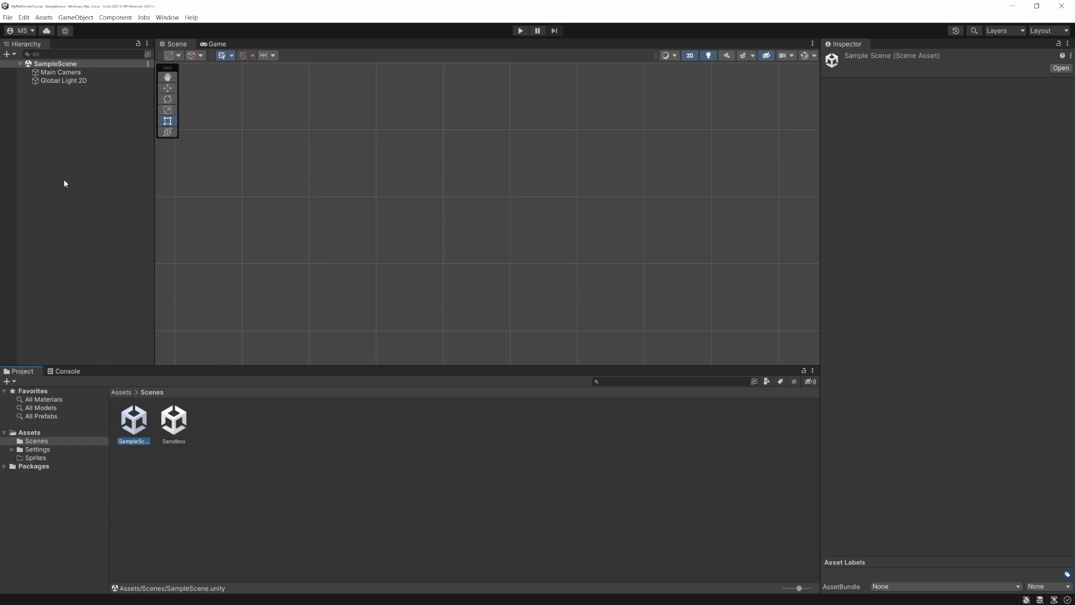
right_click(66, 140)
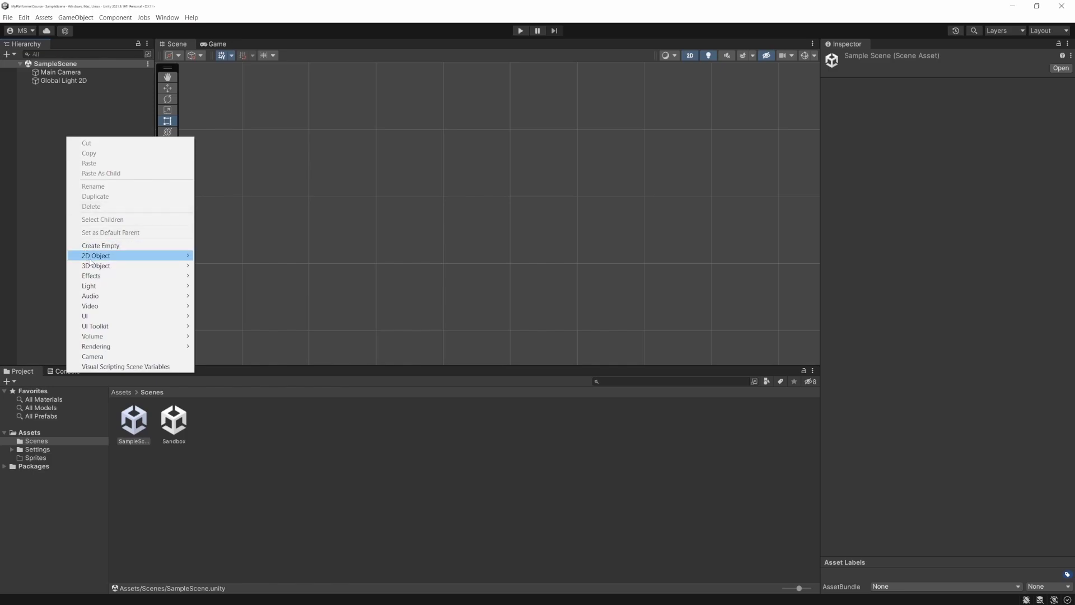
mouse_move(120, 261)
mouse_move(242, 261)
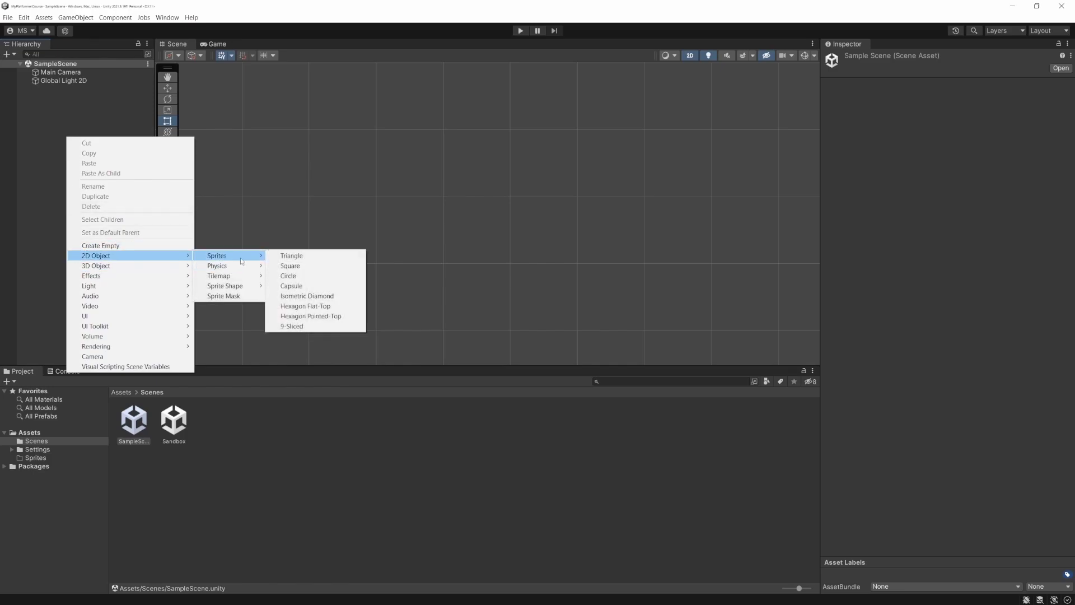
left_click(294, 256)
type("r")
key("Return")
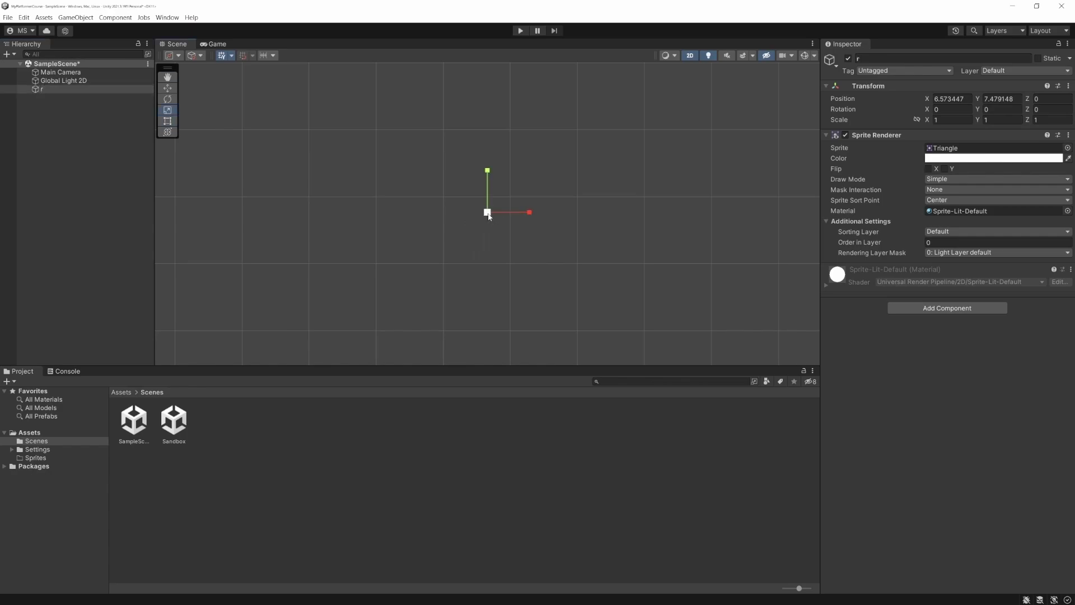
left_click_drag(487, 213, 636, 138)
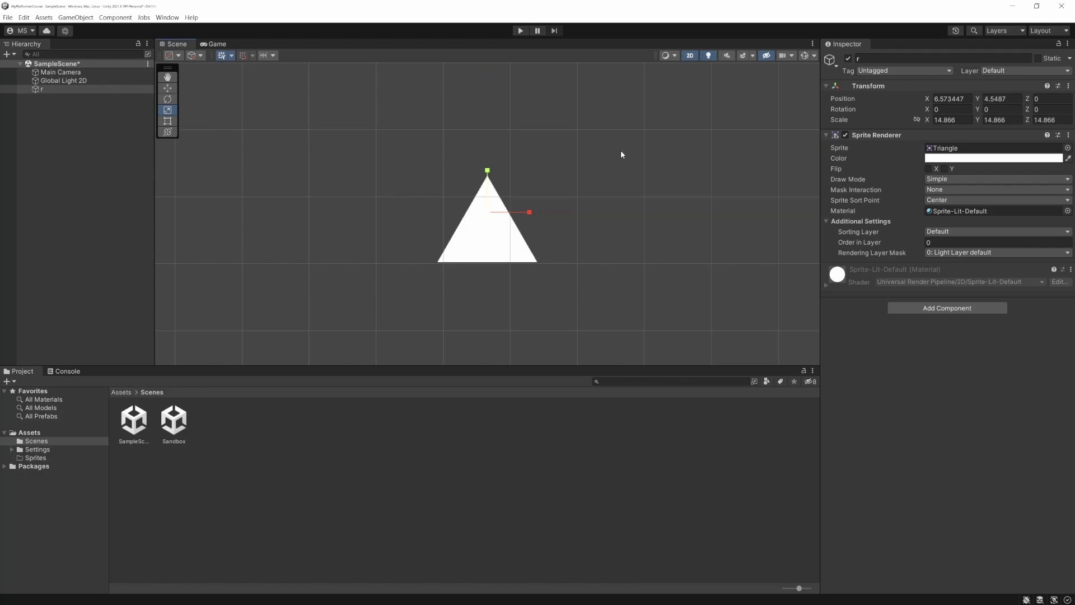
Preview the triangle in the Game view, then rename the 'r' object to Triangle
left_click(215, 44)
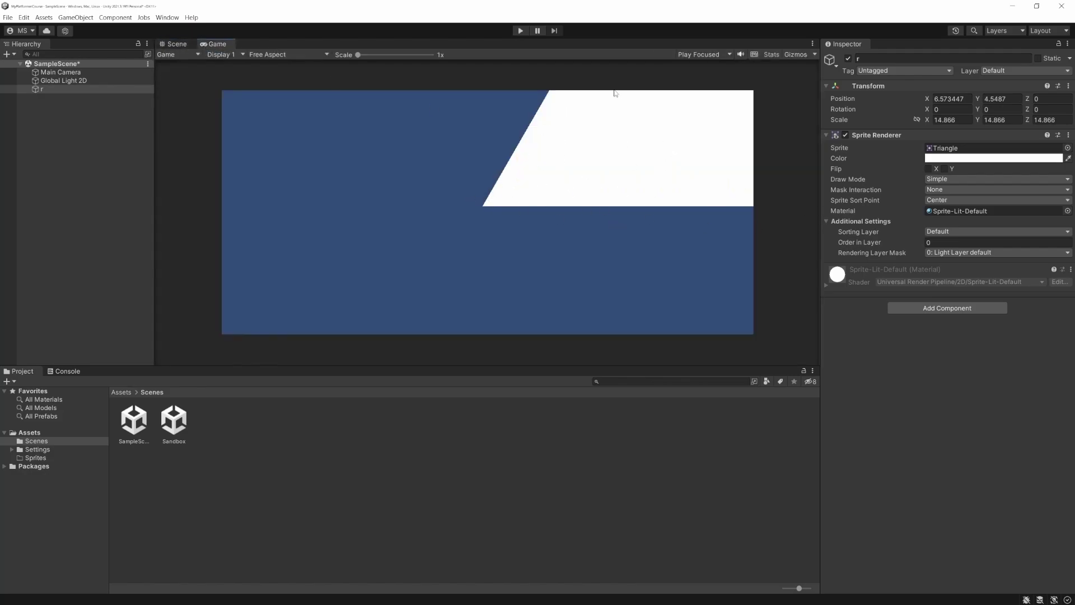
left_click(177, 43)
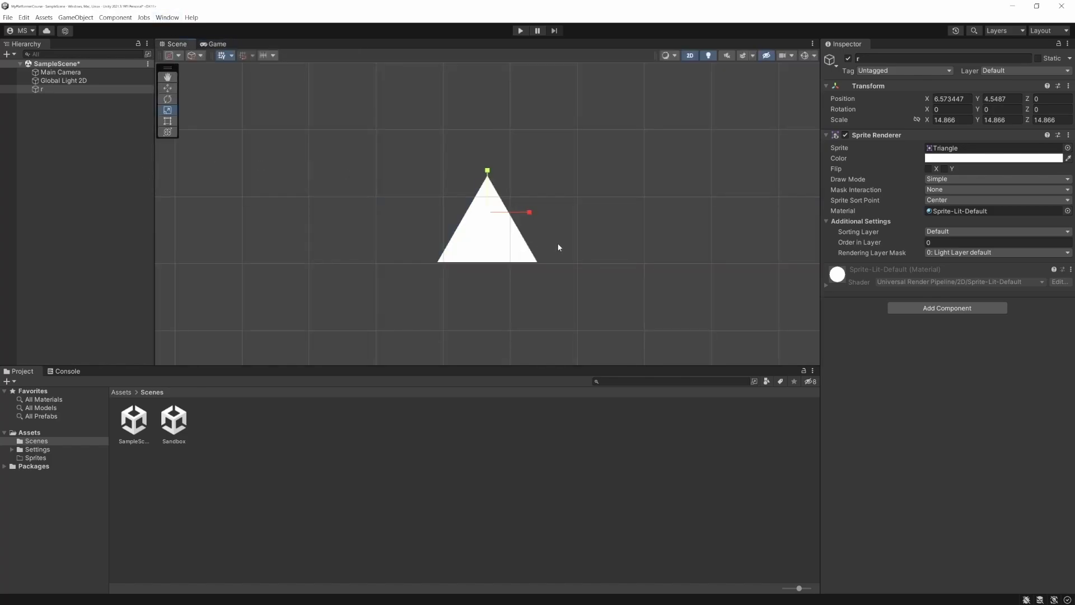
left_click(50, 88)
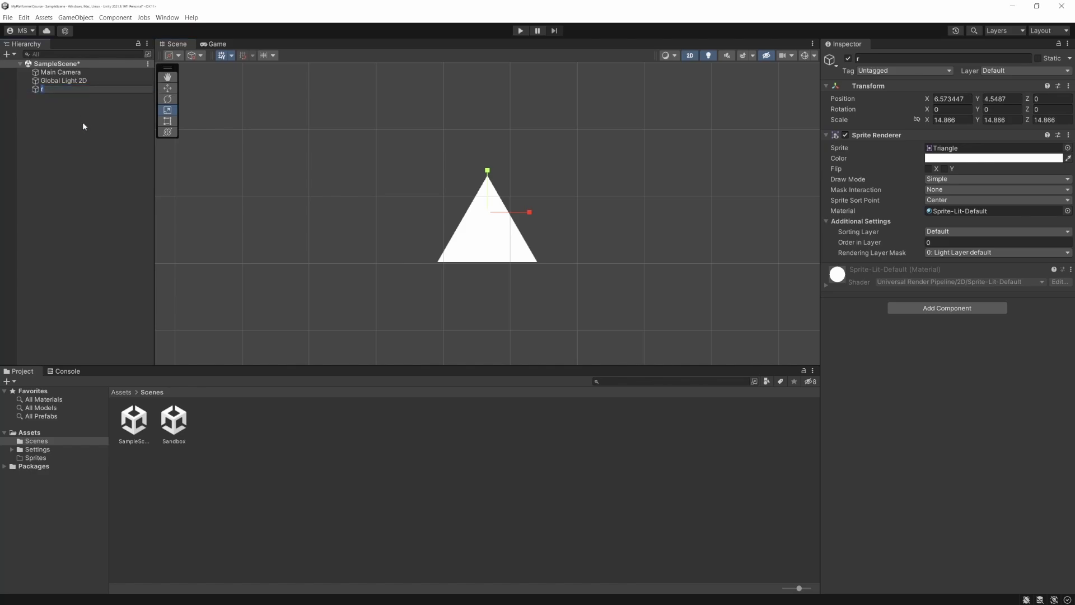
type("Triangle")
key("Return")
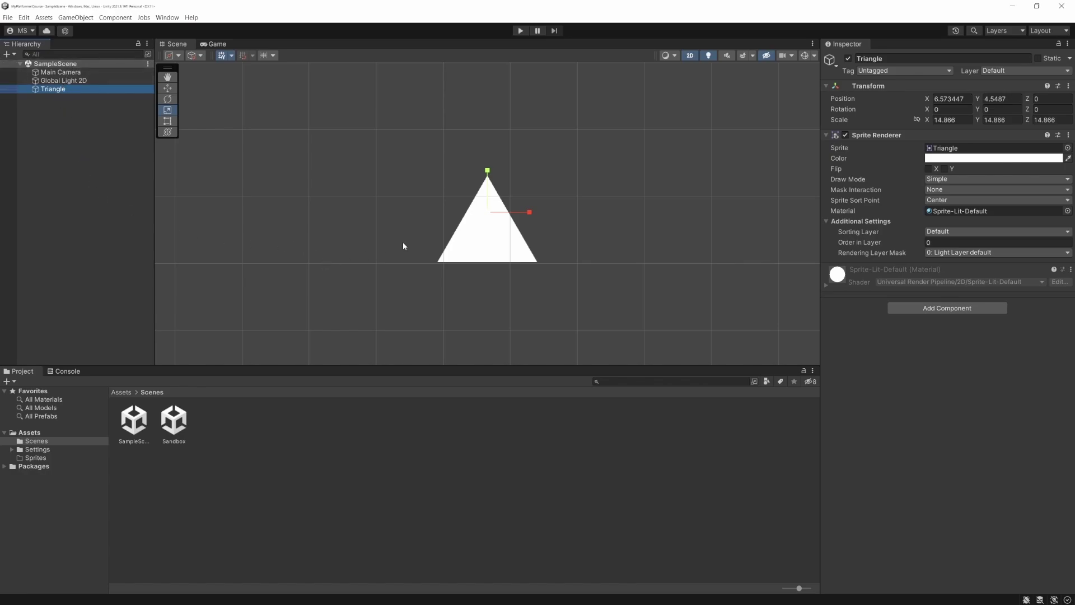
Open Sandbox, add a white Square sprite scaled to 13.907, and preview it through the game camera
double_click(175, 425)
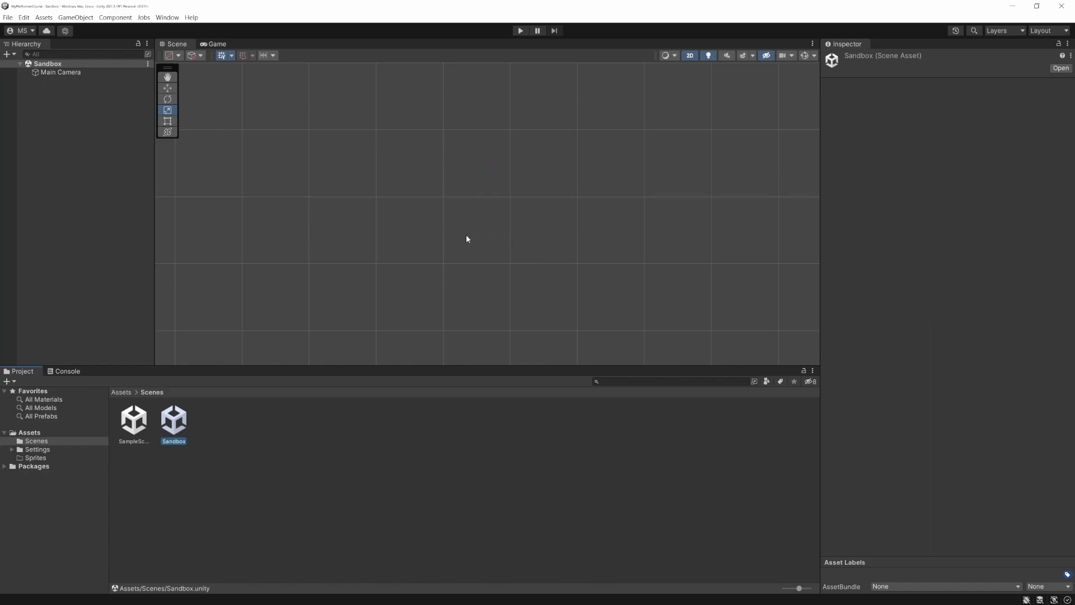
right_click(64, 161)
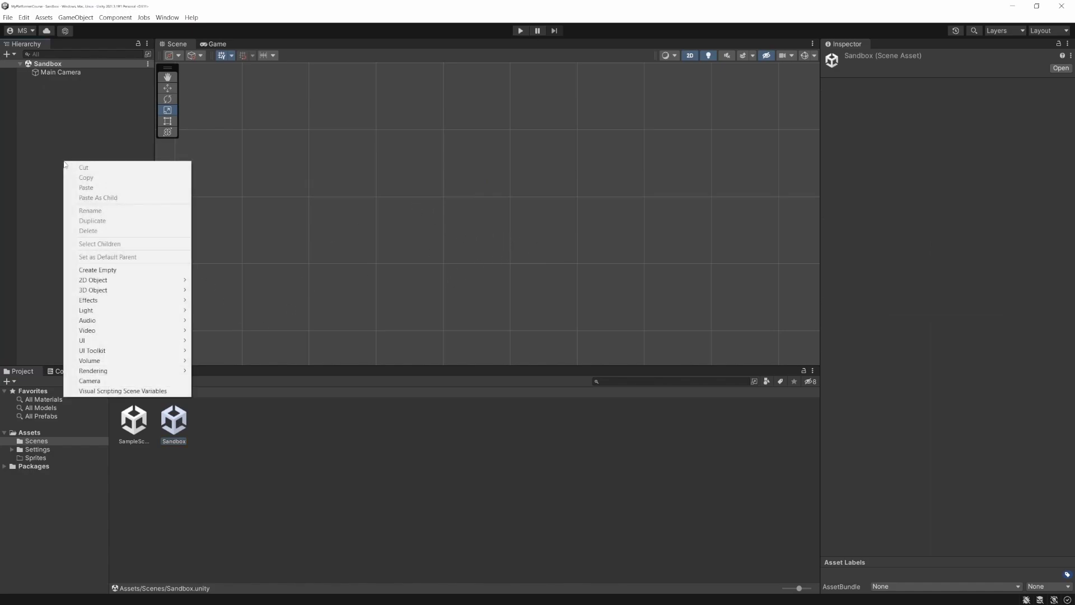
mouse_move(179, 280)
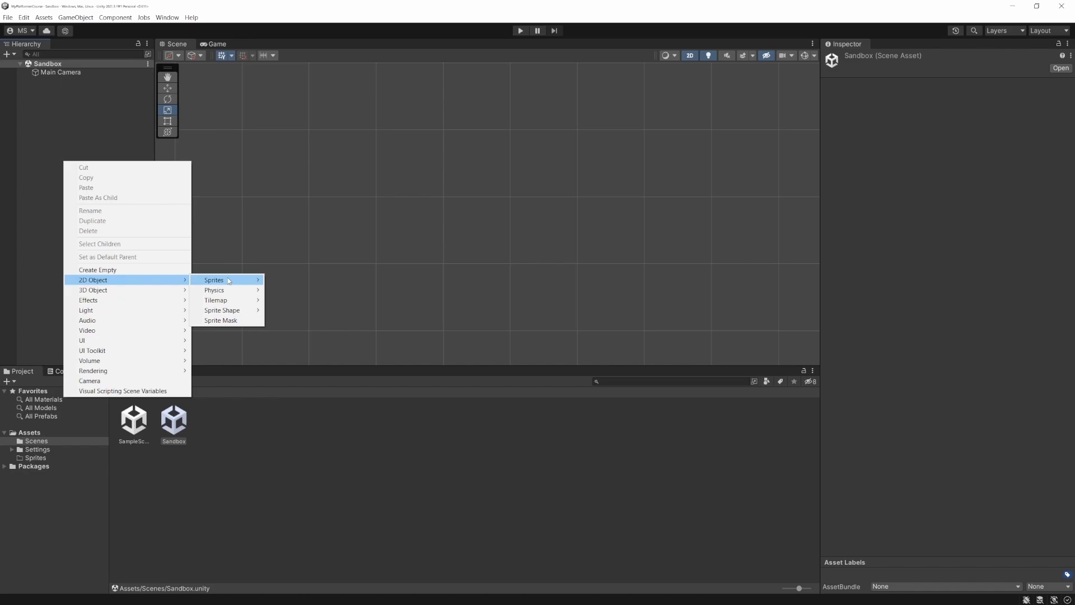
mouse_move(224, 280)
left_click(303, 289)
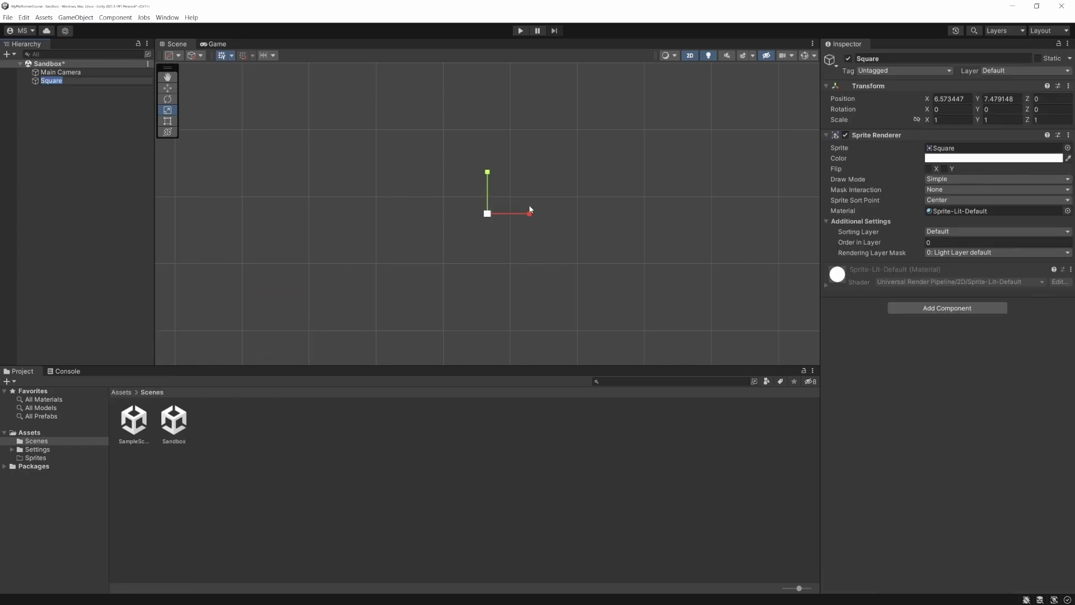
left_click(505, 213)
left_click_drag(487, 216, 427, 149)
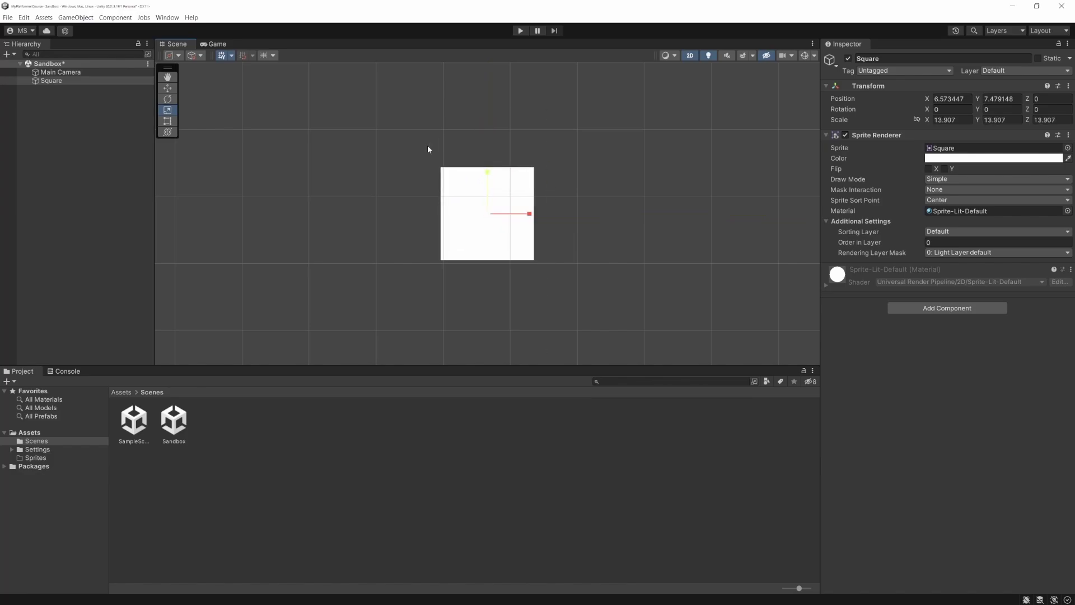
left_click(213, 44)
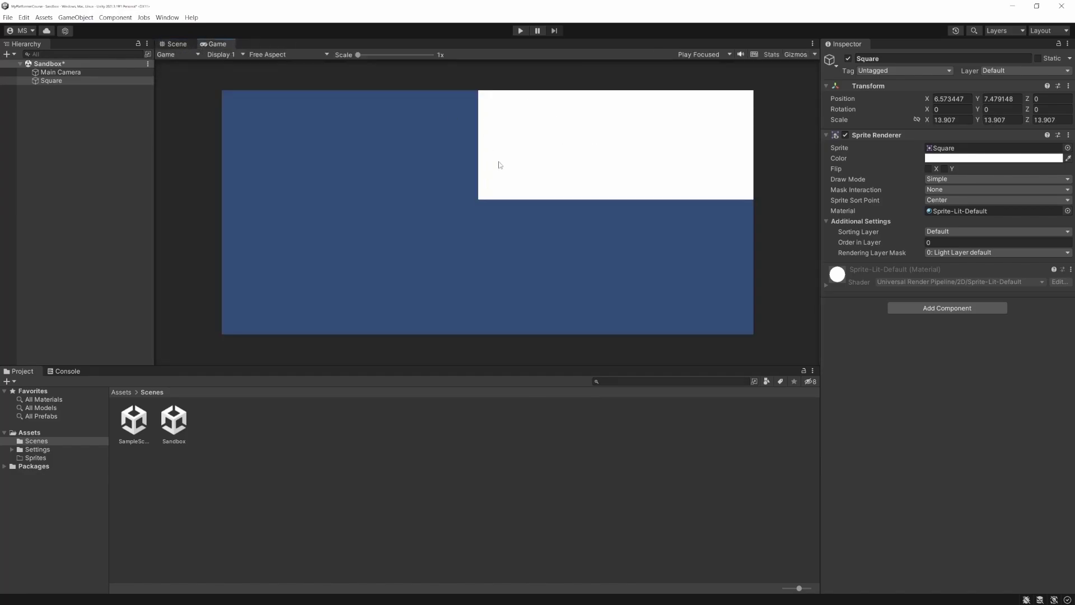
left_click(171, 44)
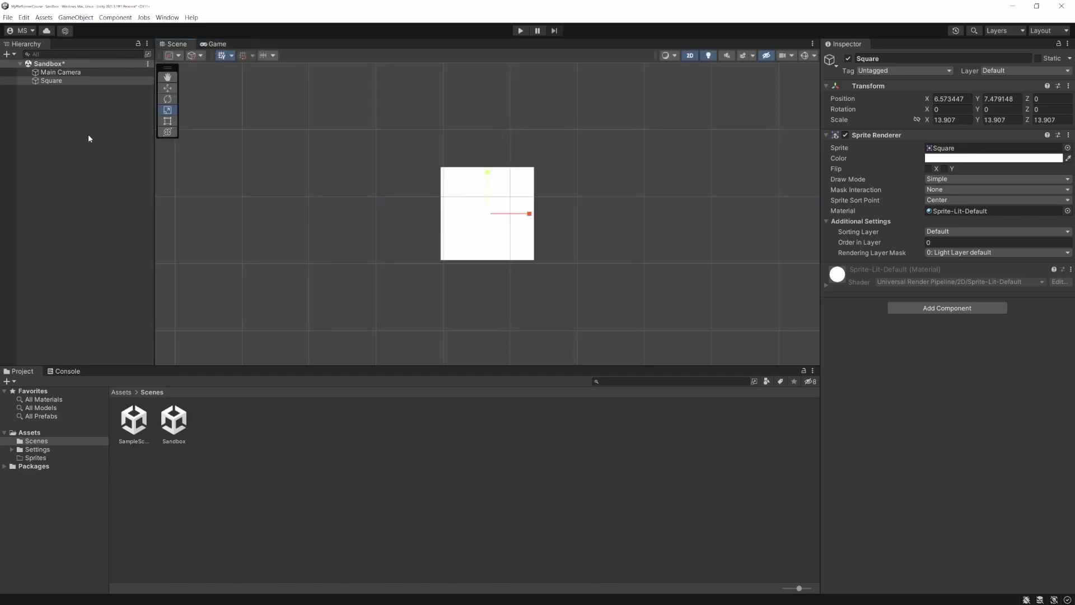
left_click(81, 141)
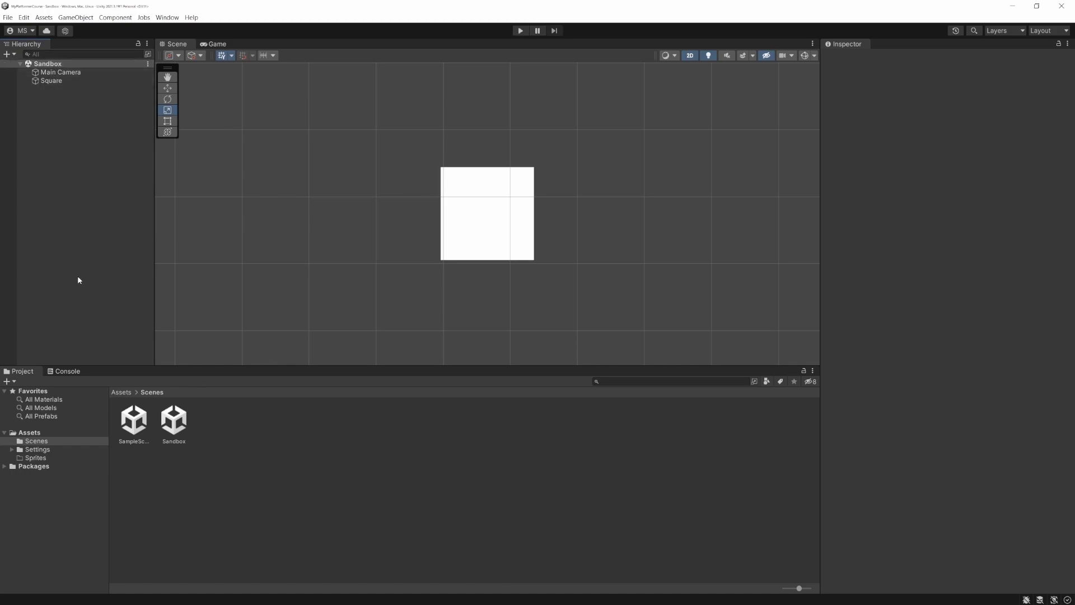
Move the Square left along the X axis to 3.83
left_click(59, 81)
key("w")
left_click_drag(525, 216, 507, 216)
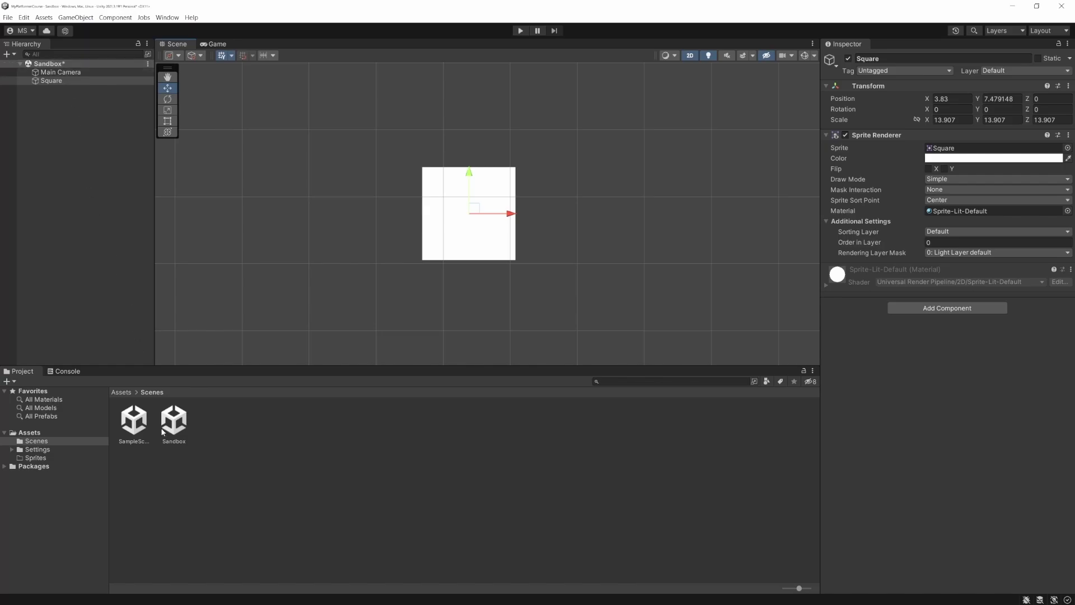
Switch to SampleScene saving the Sandbox changes, then reopen the Sandbox scene
double_click(132, 420)
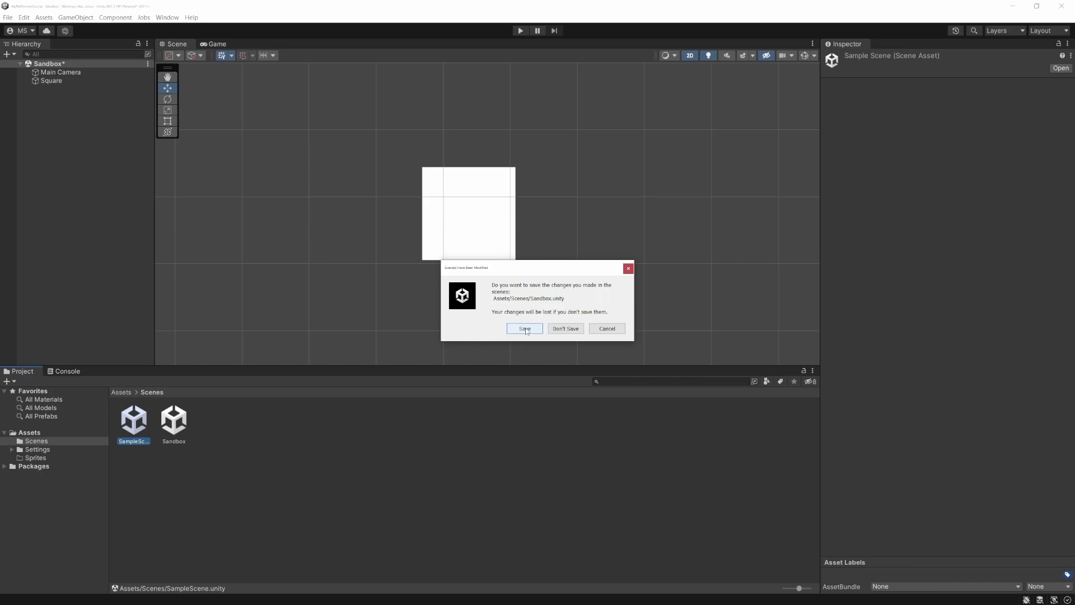
left_click(525, 329)
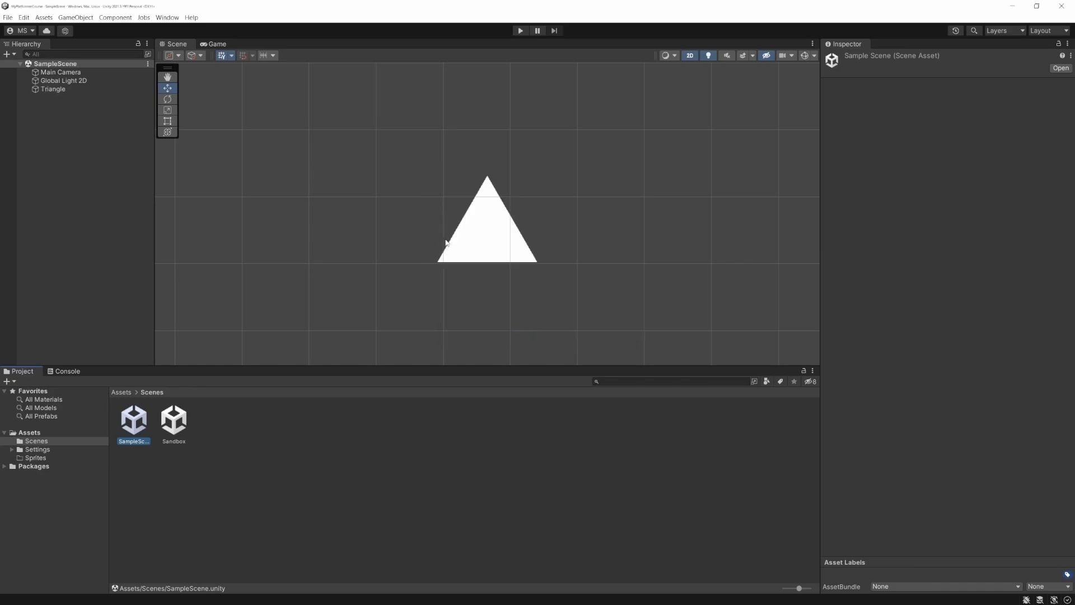
double_click(173, 436)
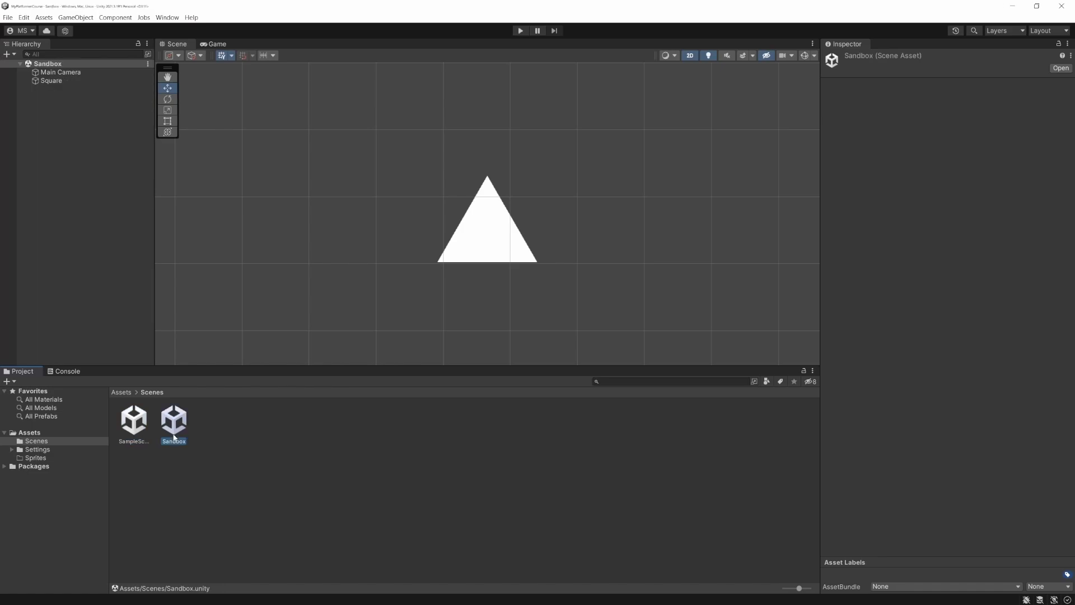